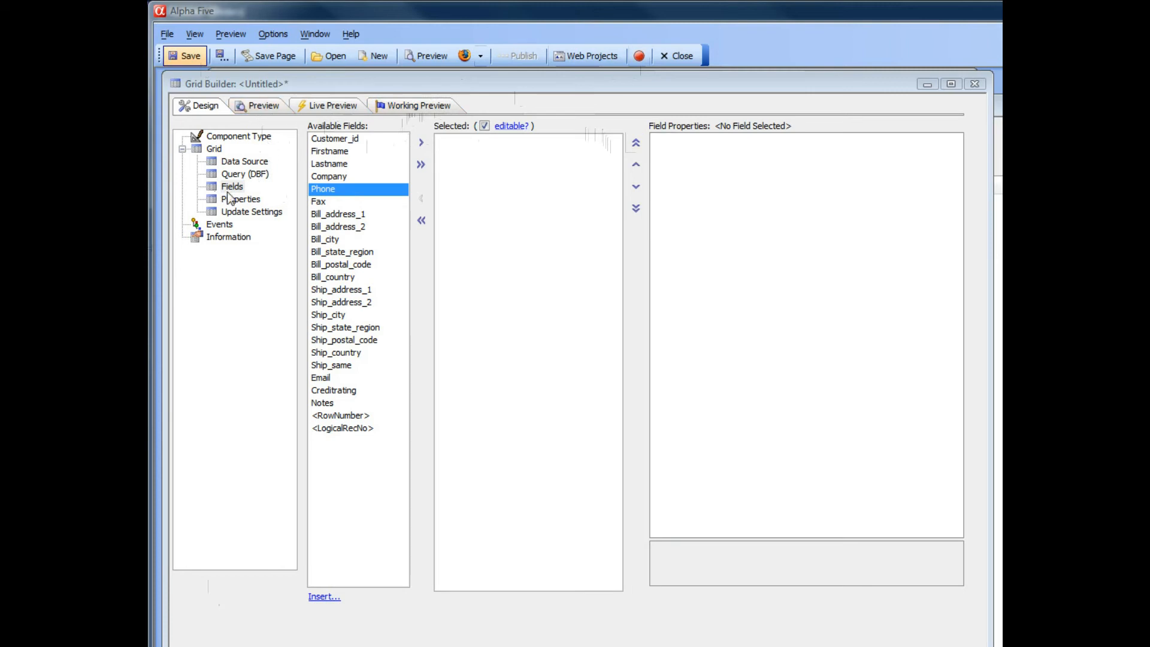
- Open the grid's DBF query settings and try to preview the grid without any fields selected
{"action": "left_click", "coordinate": [260, 176]}
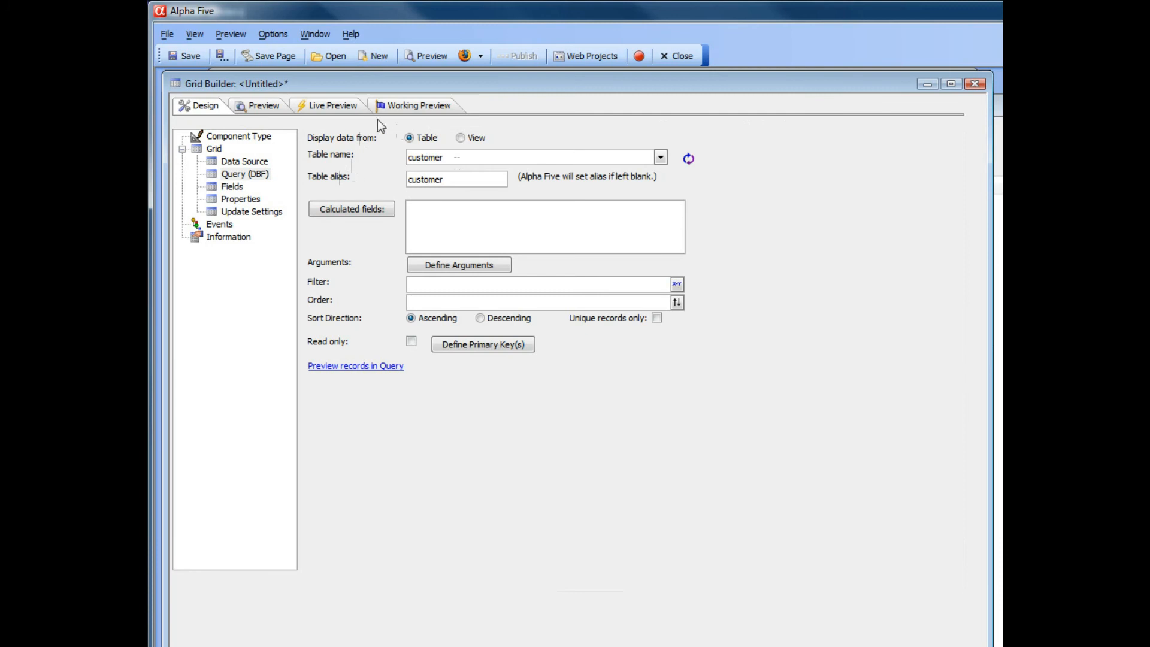
{"action": "left_click", "coordinate": [257, 106]}
{"action": "left_click", "coordinate": [886, 425]}
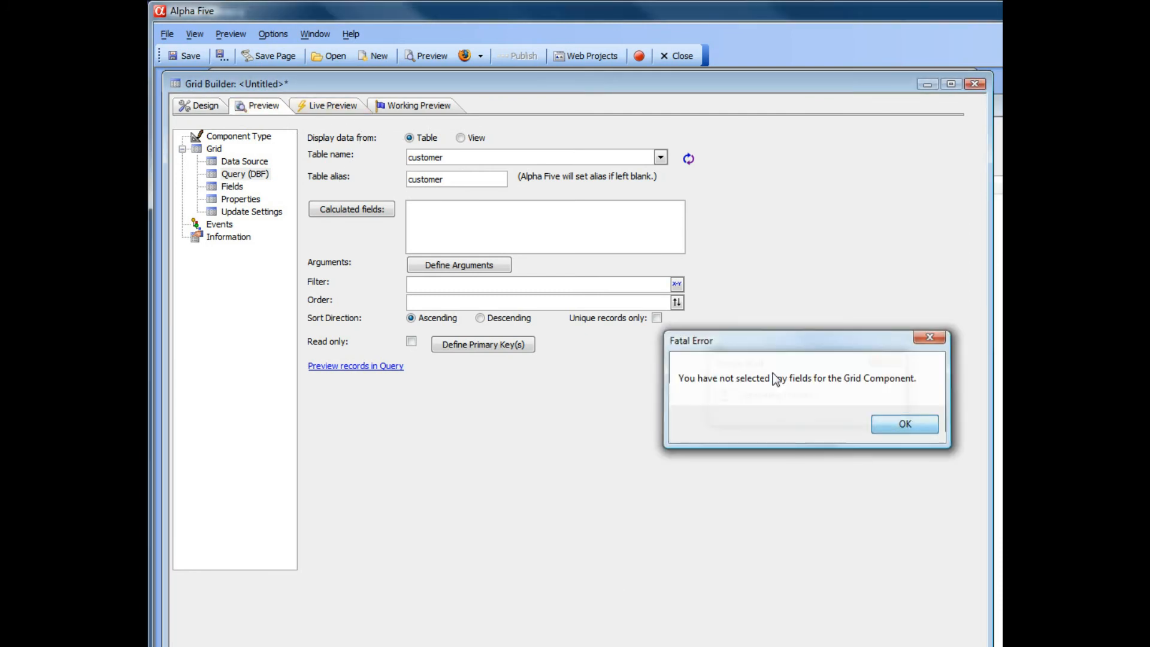
- Add the Customer_id, Firstname, Lastname and Company fields to the grid's selected fields
{"action": "left_click", "coordinate": [218, 108]}
{"action": "left_click", "coordinate": [234, 186]}
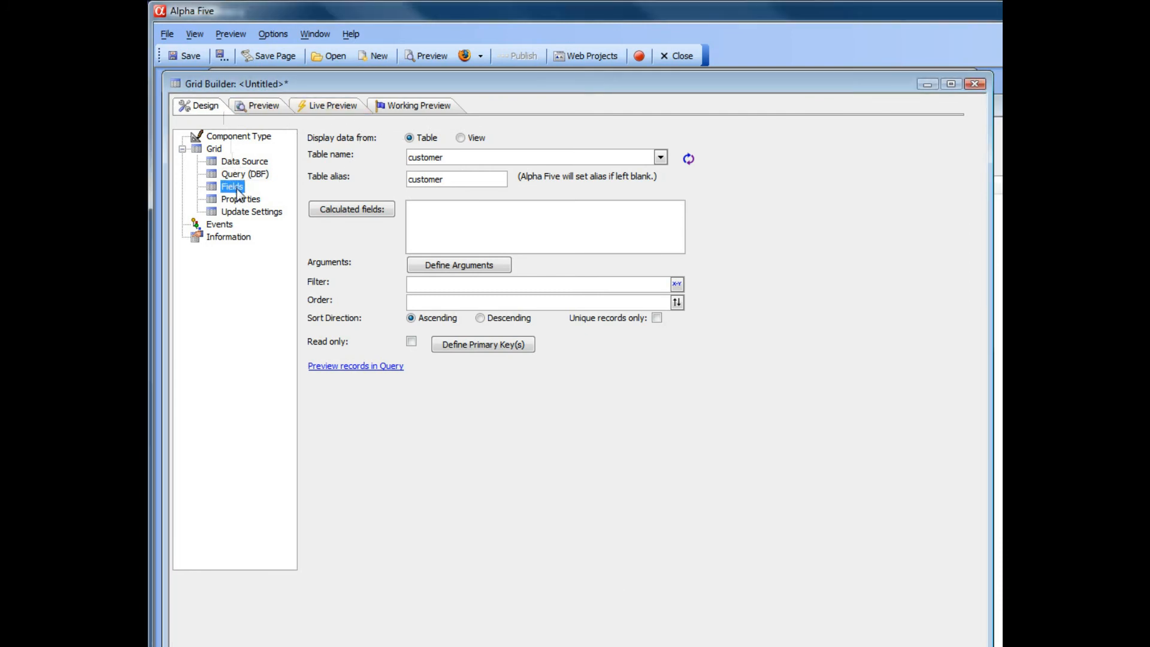
{"action": "left_click", "coordinate": [346, 177], "text": "shift"}
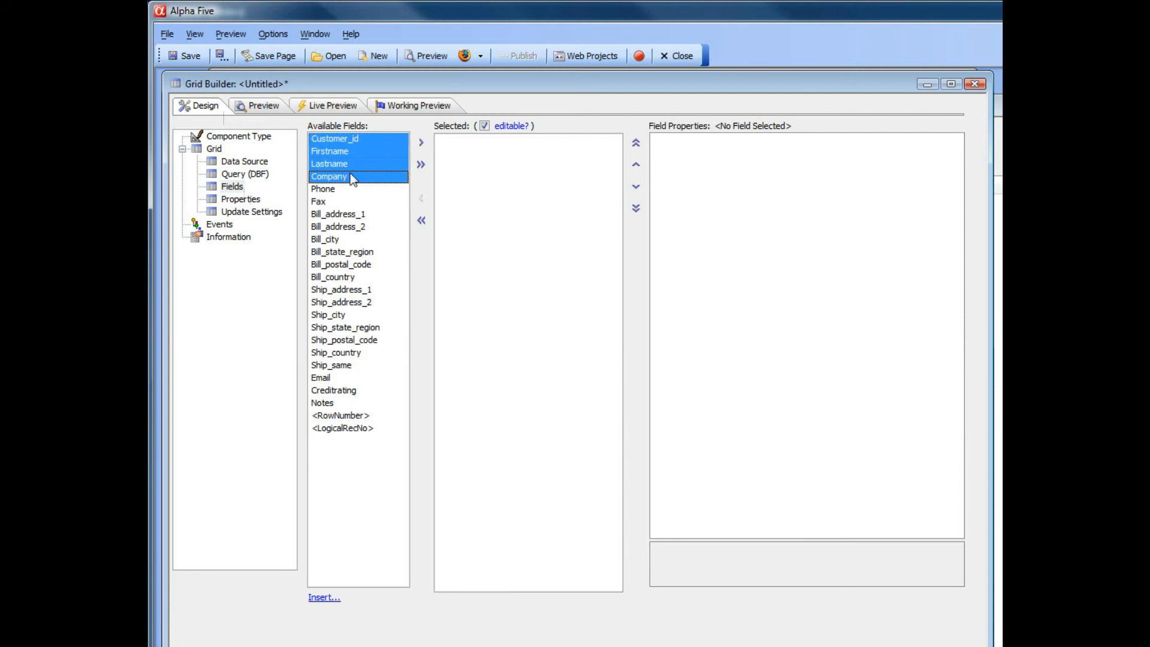
{"action": "left_click", "coordinate": [421, 144]}
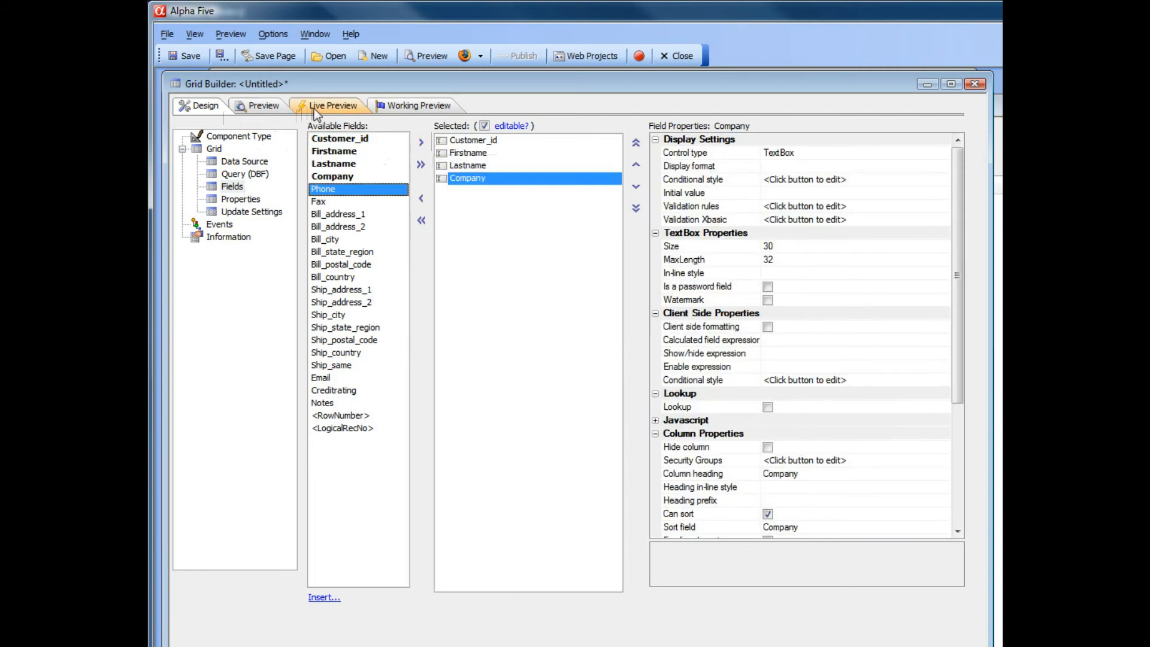
- Show the grid in Working Preview, sort it by Firstname and by Lastname, and page forward to page 3
{"action": "left_click", "coordinate": [402, 106]}
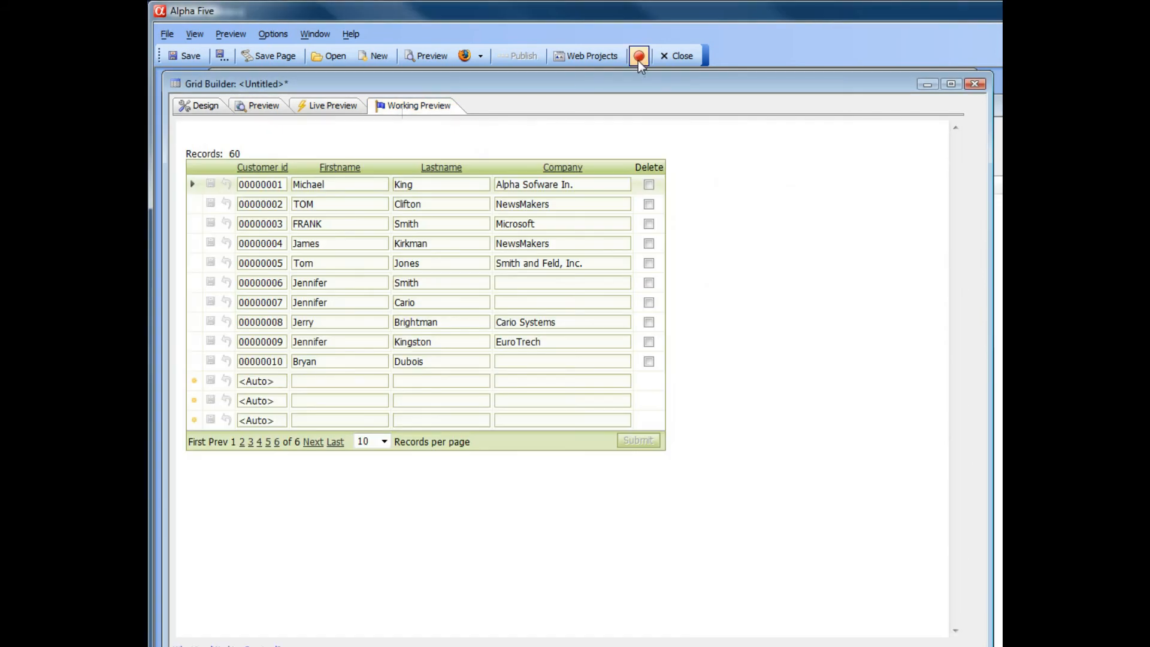
{"action": "left_click", "coordinate": [336, 169]}
{"action": "left_click", "coordinate": [441, 170]}
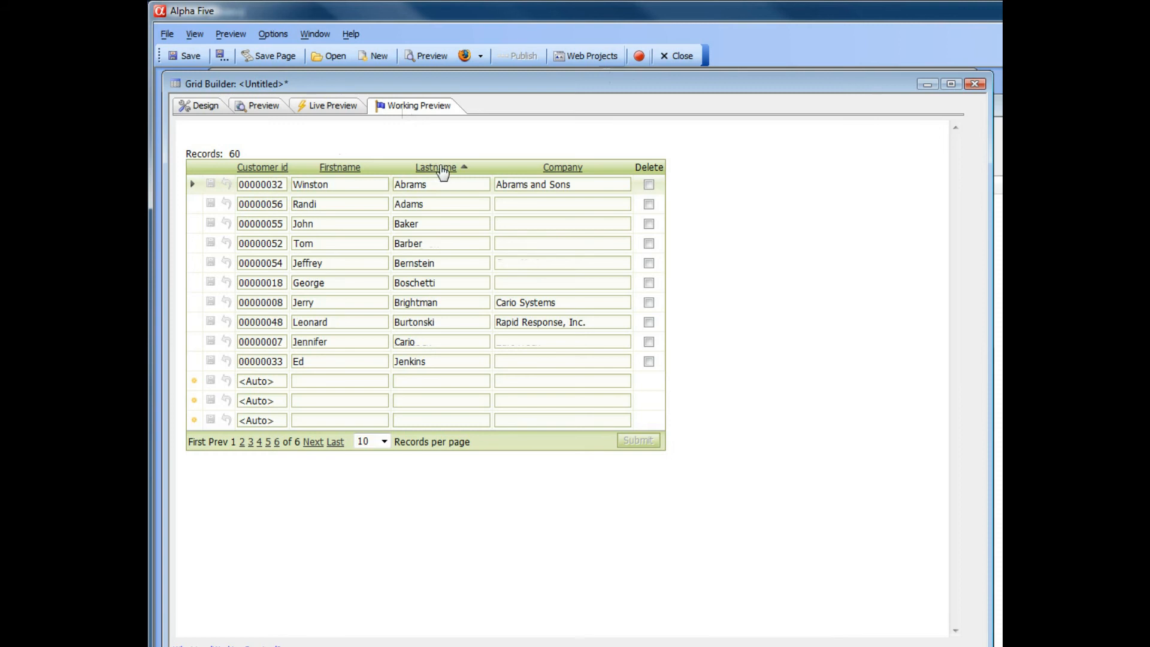
{"action": "left_click", "coordinate": [313, 443]}
{"action": "left_click", "coordinate": [313, 443]}
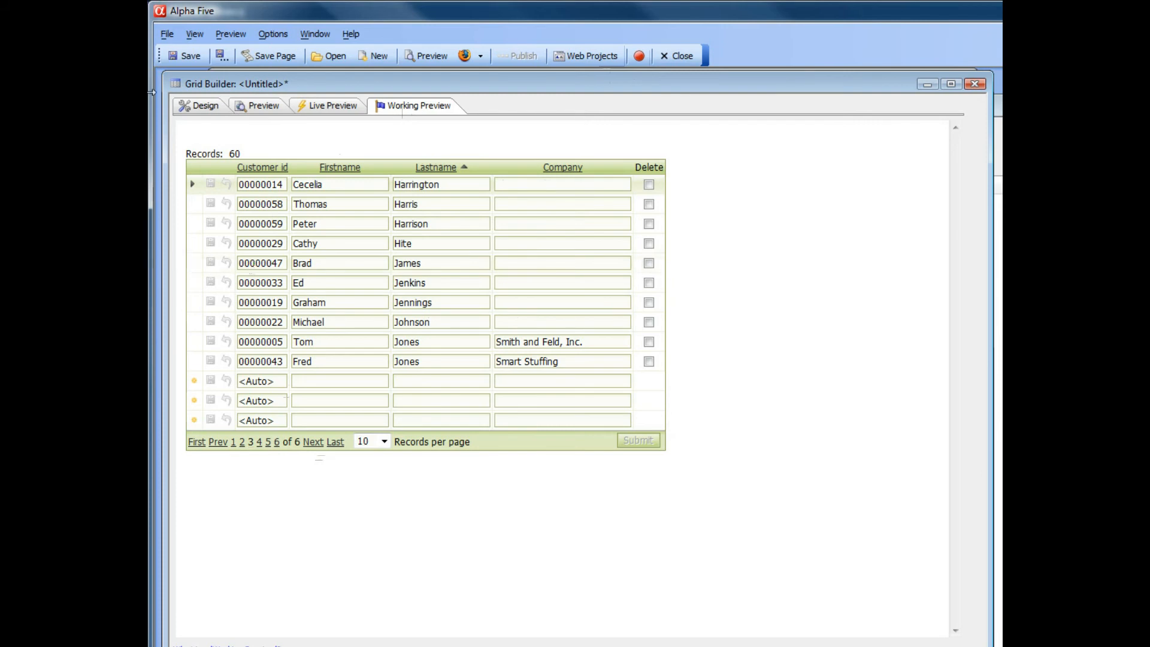
- Add Validation Xbasic to Company that rejects a blank company for one specific last name with "Company cannot be blank.", including a debug(1) line
{"action": "left_click", "coordinate": [196, 108]}
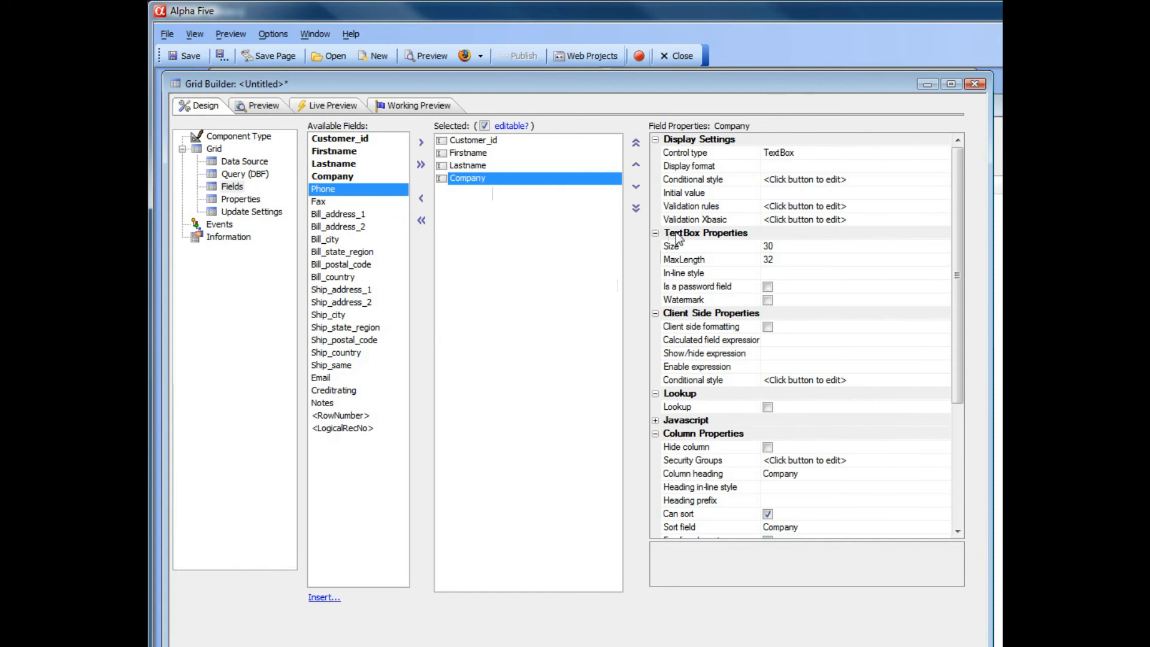
{"action": "left_click", "coordinate": [690, 220]}
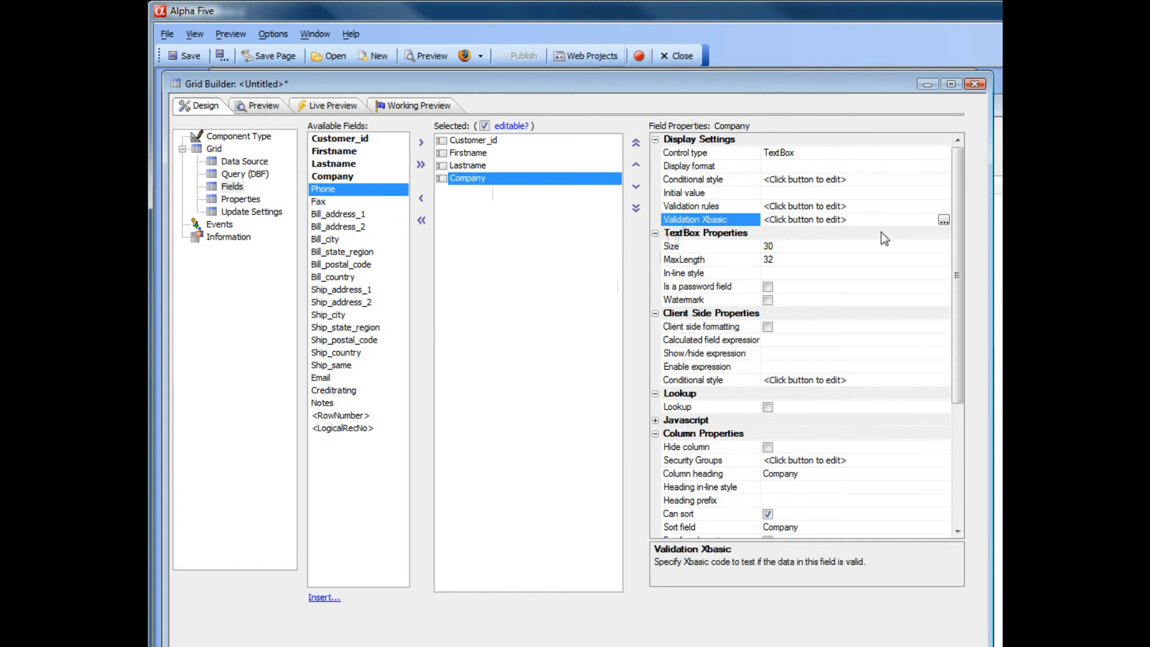
{"action": "left_click", "coordinate": [944, 221]}
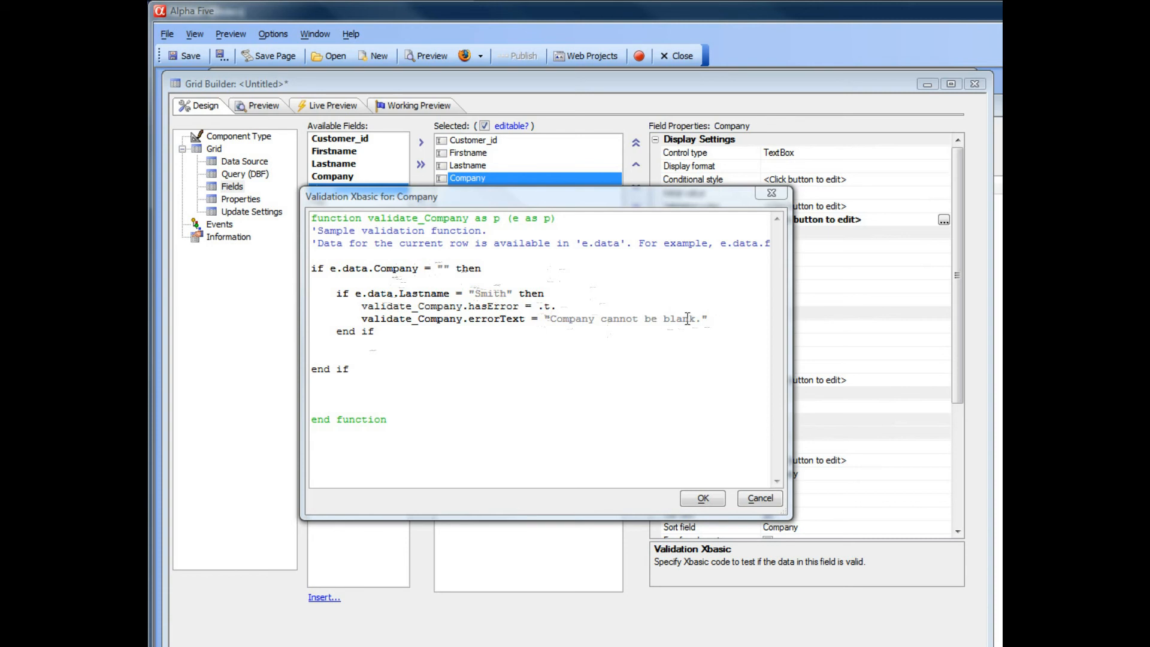
{"action": "left_click", "coordinate": [378, 280]}
{"action": "type", "text": "debug(1"}
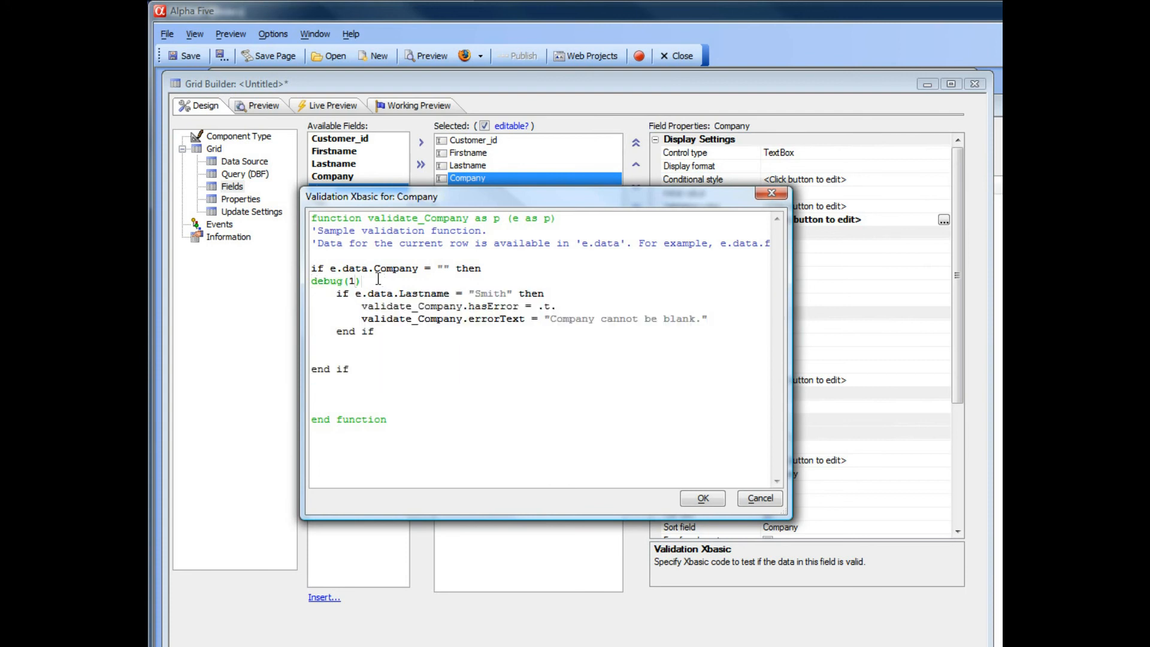
{"action": "left_click", "coordinate": [704, 499]}
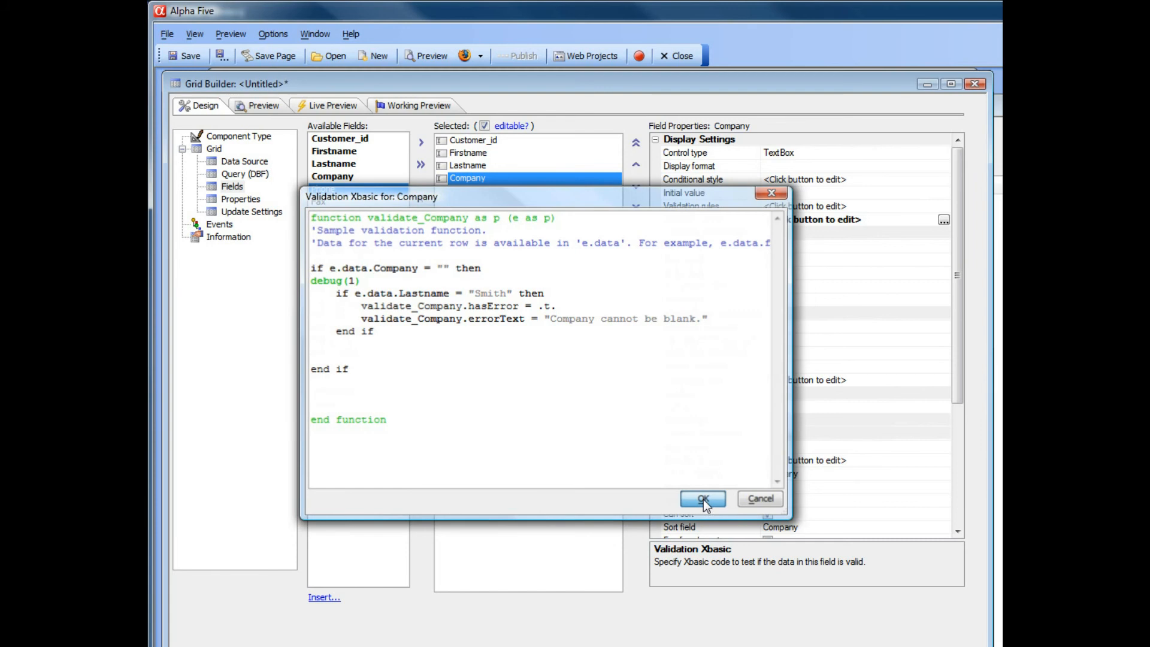
- In Working Preview, give the first record the last name tested by the validation code, clear its Company value and submit it
{"action": "left_click", "coordinate": [420, 108]}
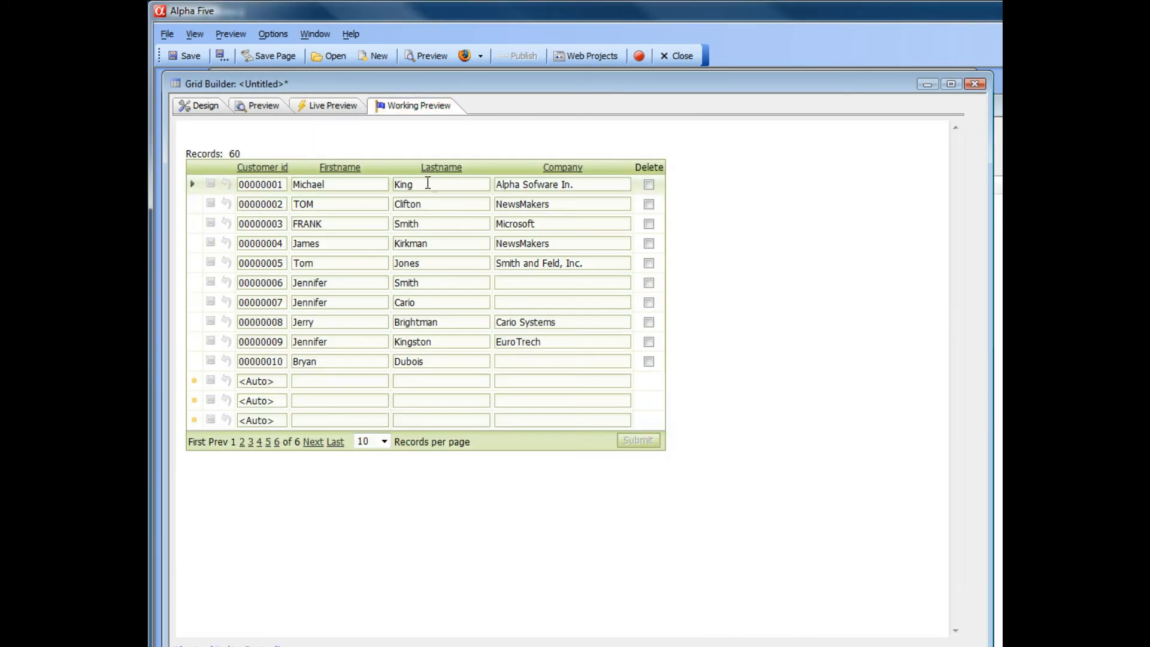
{"action": "double_click", "coordinate": [428, 183]}
{"action": "type", "text": "Smith"}
{"action": "key", "text": "Tab"}
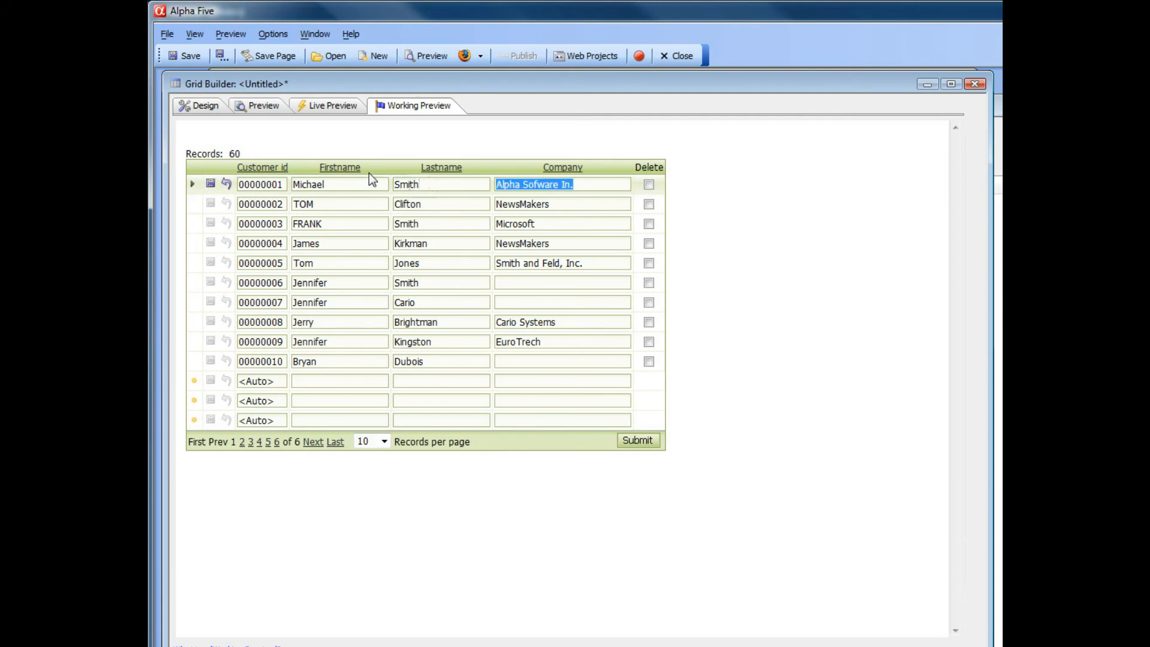
{"action": "key", "text": "BackSpace"}
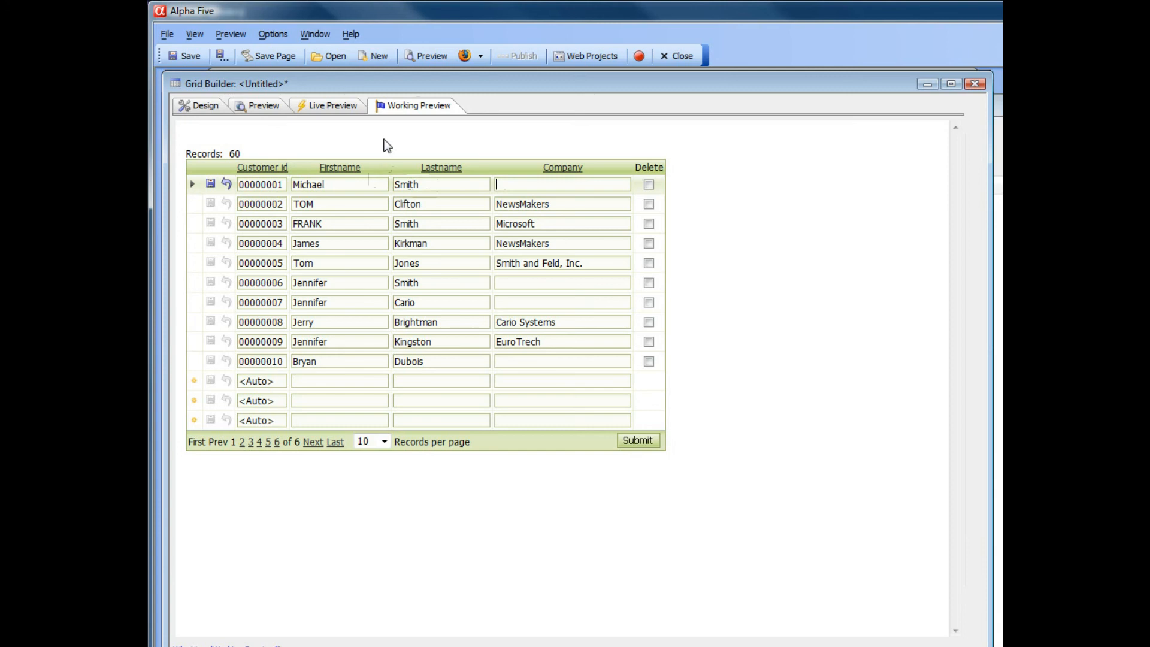
{"action": "left_click", "coordinate": [635, 441]}
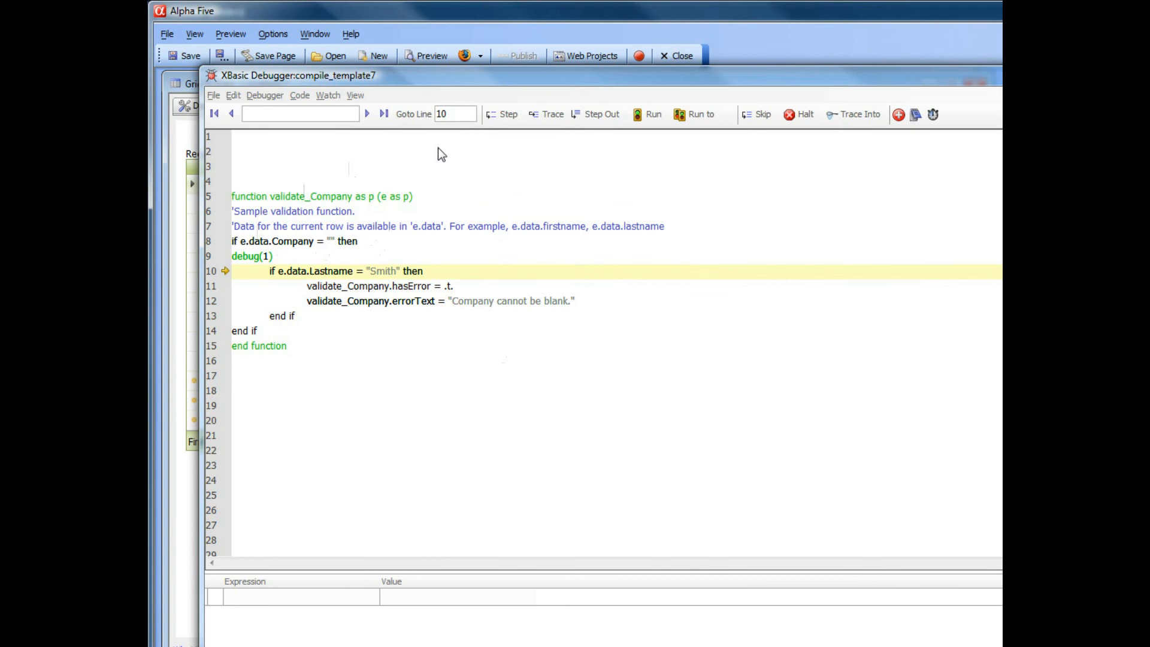
- Step through the validate_Company function in the Xbasic Debugger from line 10 to line 13, inspecting the variable values along the way
{"action": "left_click", "coordinate": [506, 115]}
{"action": "left_click_drag", "start_coordinate": [367, 72], "coordinate": [346, 10]}
{"action": "mouse_move", "coordinate": [293, 213]}
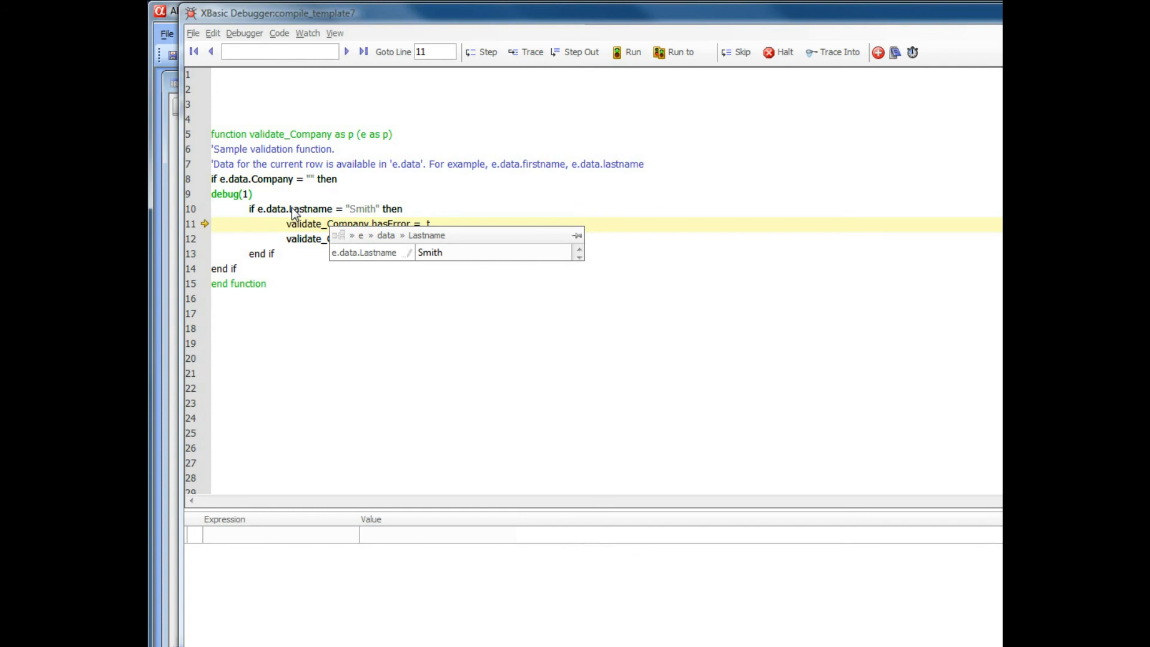
{"action": "left_click", "coordinate": [484, 54]}
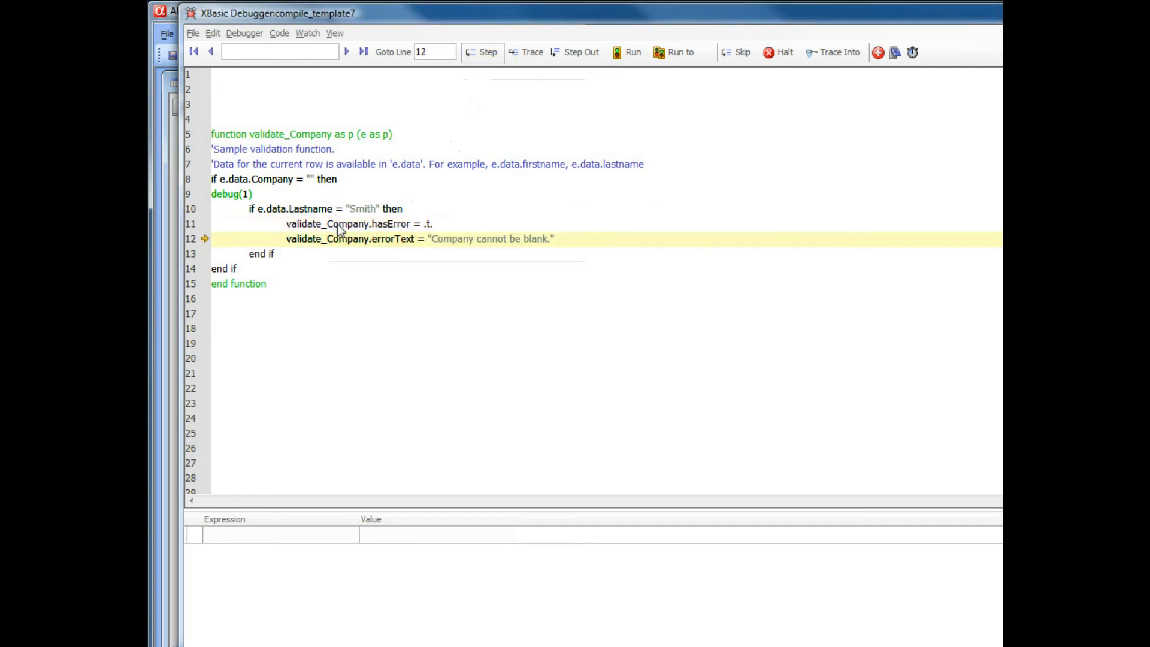
{"action": "mouse_move", "coordinate": [337, 224]}
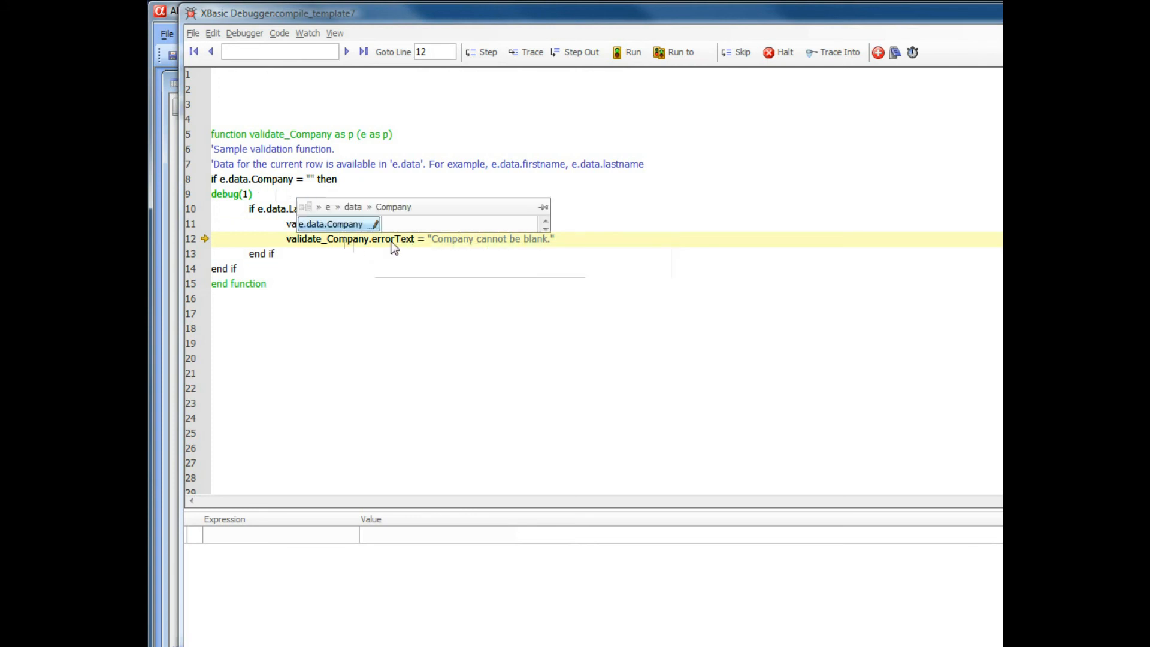
{"action": "left_click", "coordinate": [484, 52]}
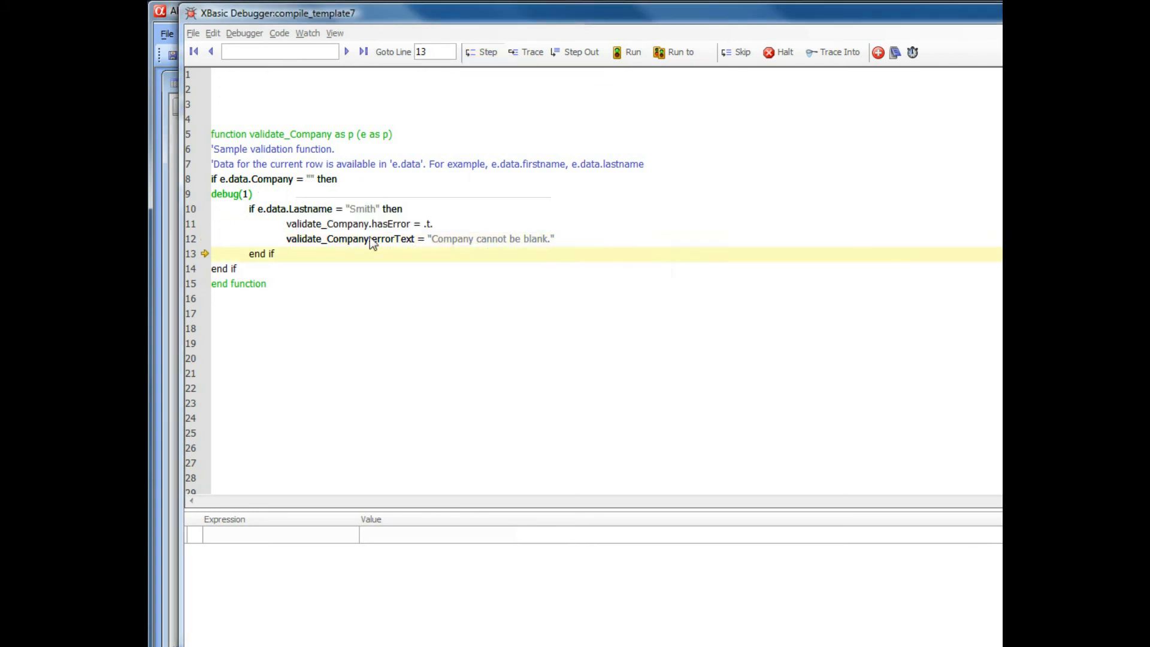
{"action": "mouse_move", "coordinate": [336, 240]}
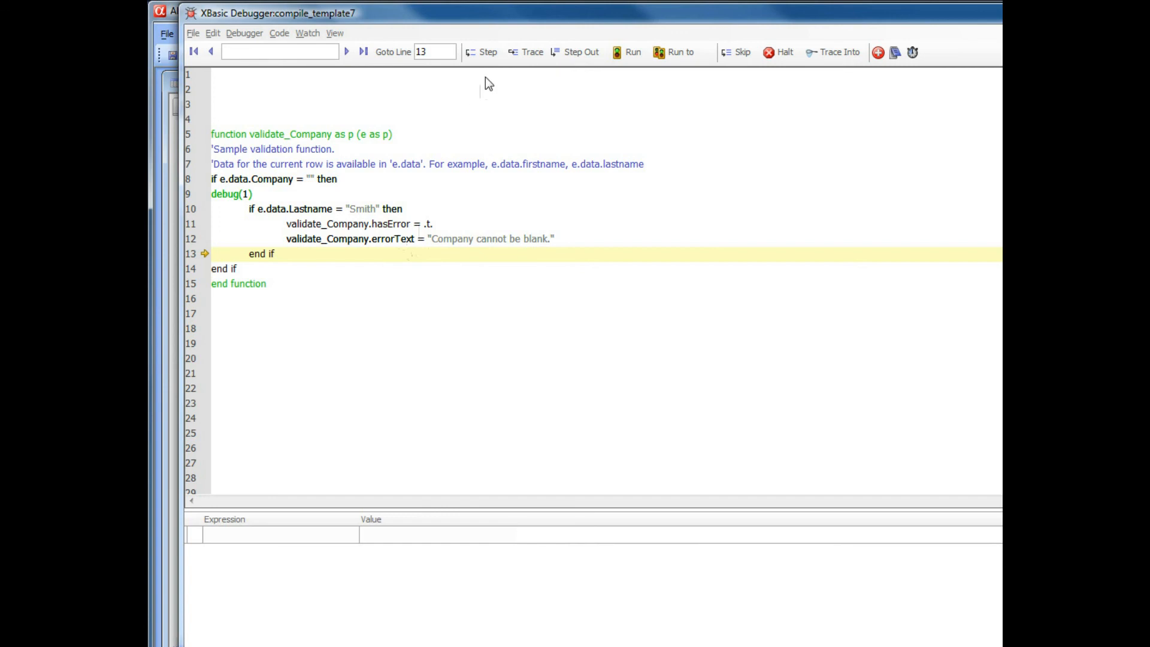
- Run the remaining code to completion and check the validation error on the first record's Company field
{"action": "left_click", "coordinate": [631, 51]}
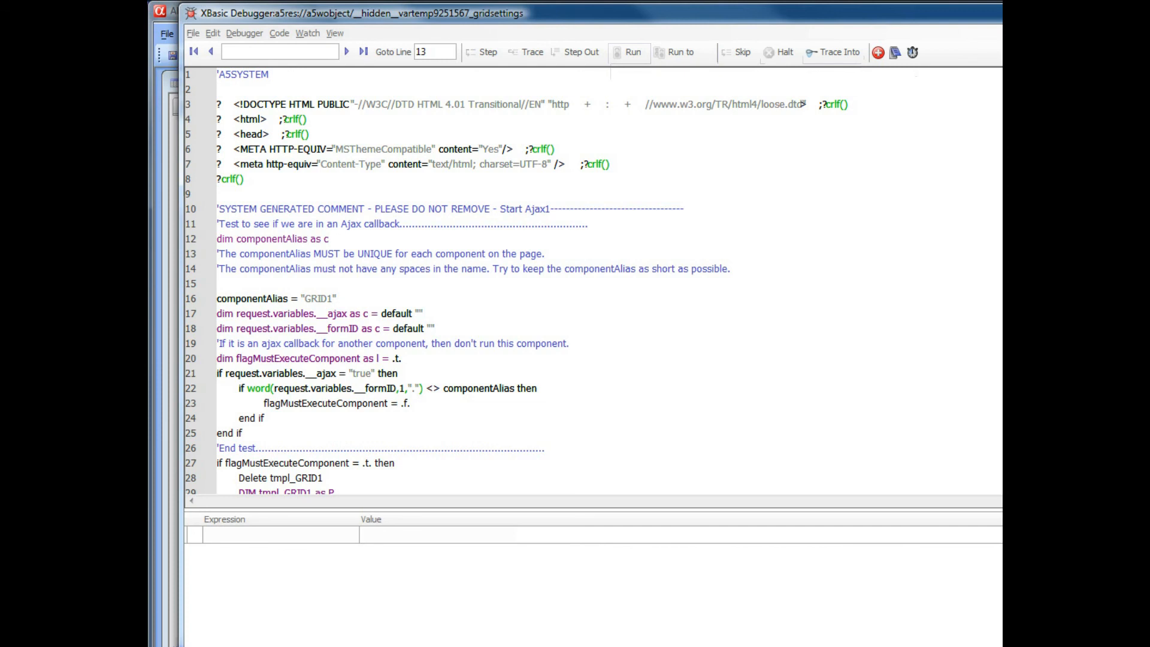
{"action": "key", "text": "F5"}
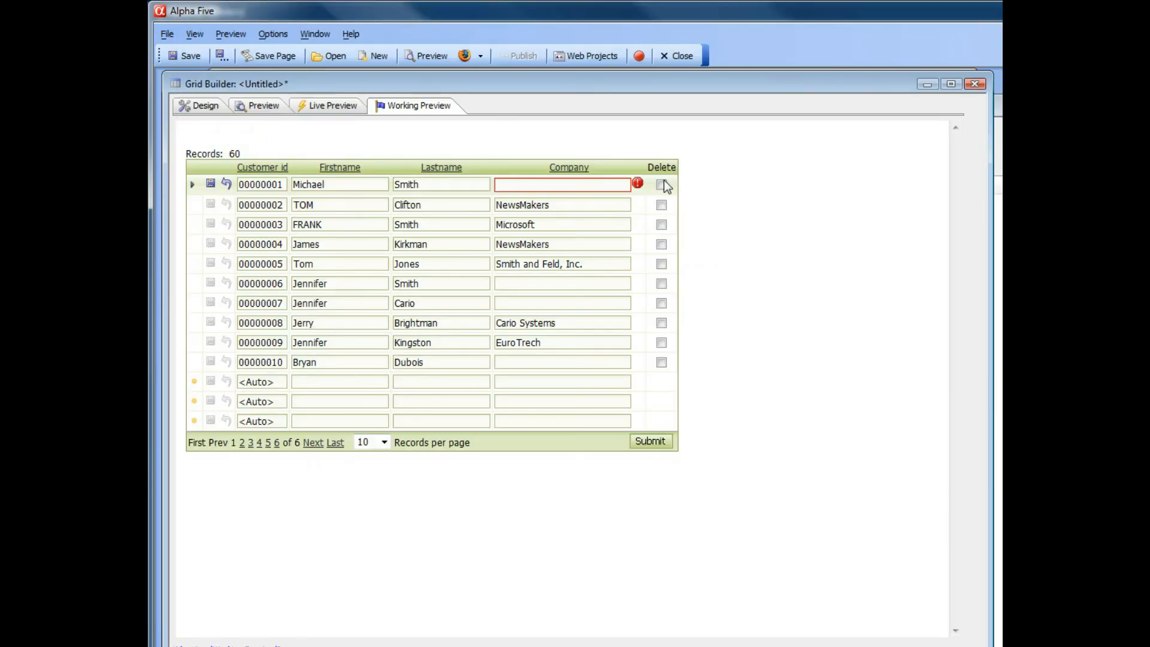
{"action": "mouse_move", "coordinate": [639, 186]}
- Remove the debug(1) line from the Company field's Validation Xbasic and keep the change
{"action": "left_click", "coordinate": [207, 111]}
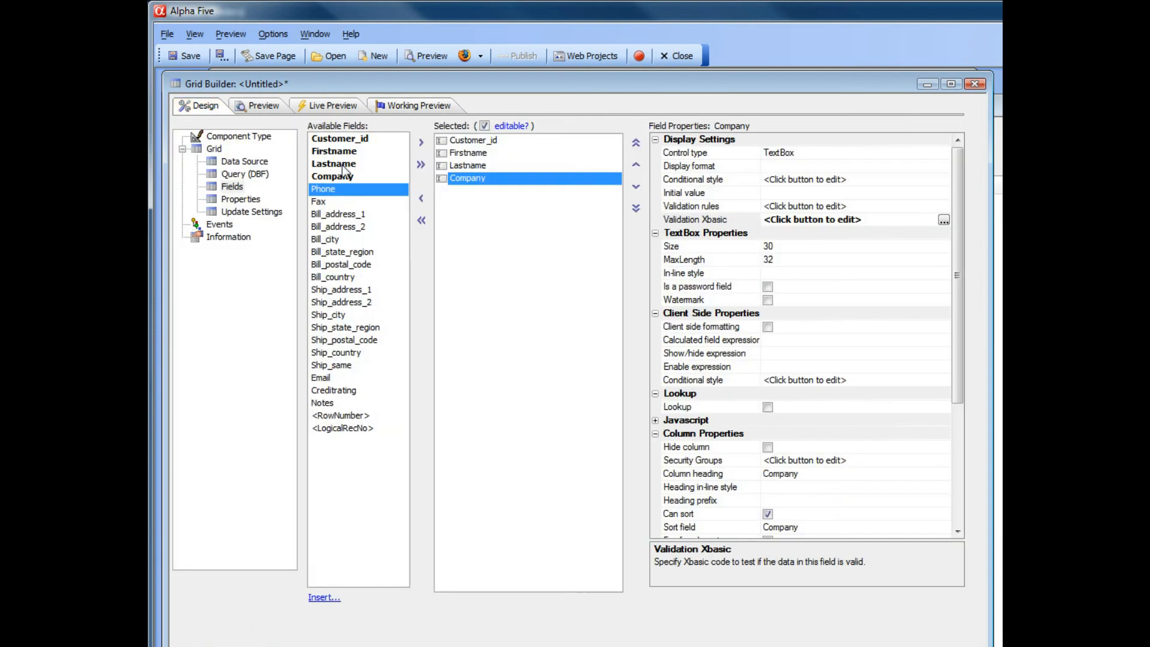
{"action": "left_click", "coordinate": [944, 220]}
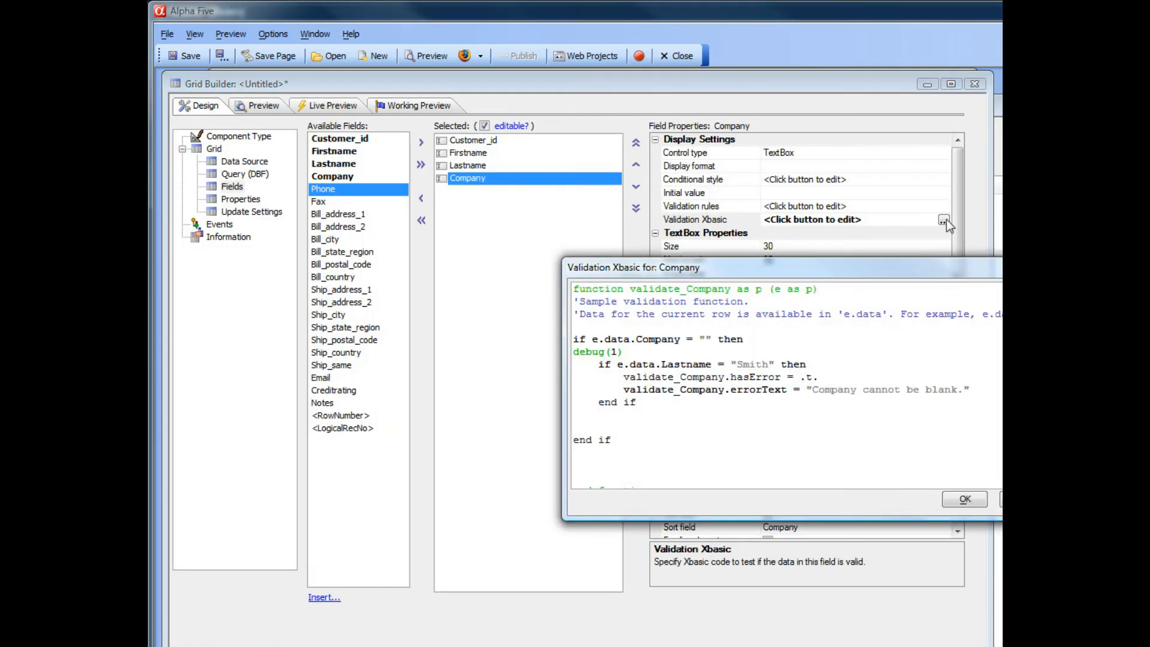
{"action": "left_click_drag", "start_coordinate": [623, 351], "coordinate": [530, 351]}
{"action": "key", "text": "Delete"}
{"action": "left_click_drag", "start_coordinate": [754, 267], "coordinate": [596, 194]}
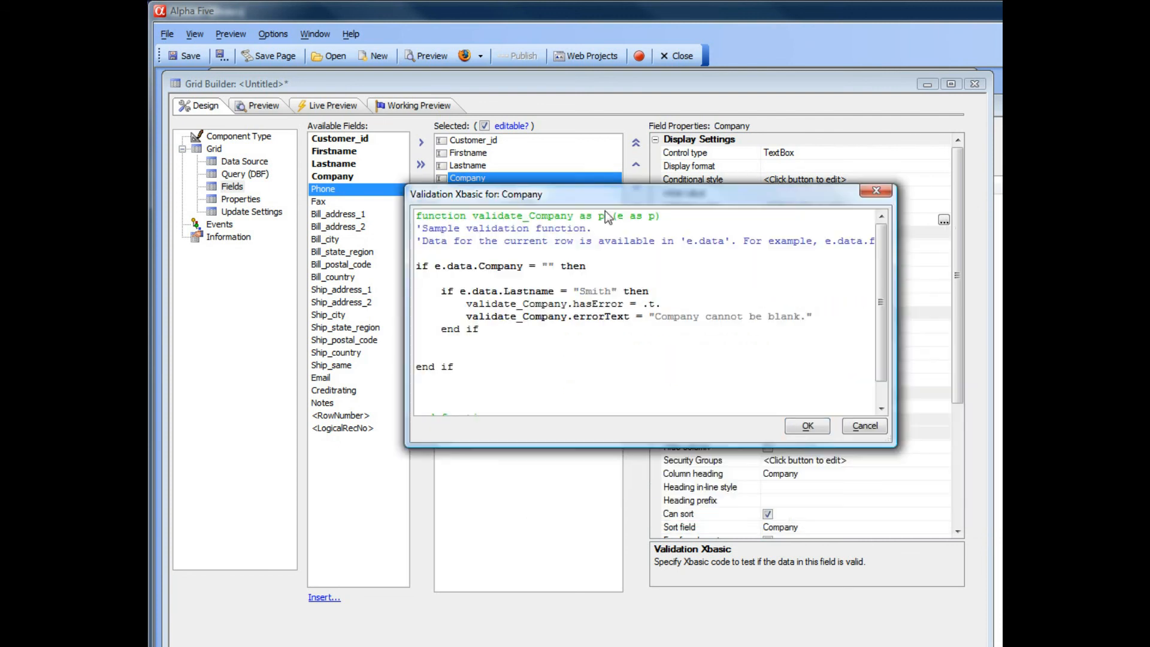
{"action": "left_click", "coordinate": [808, 427]}
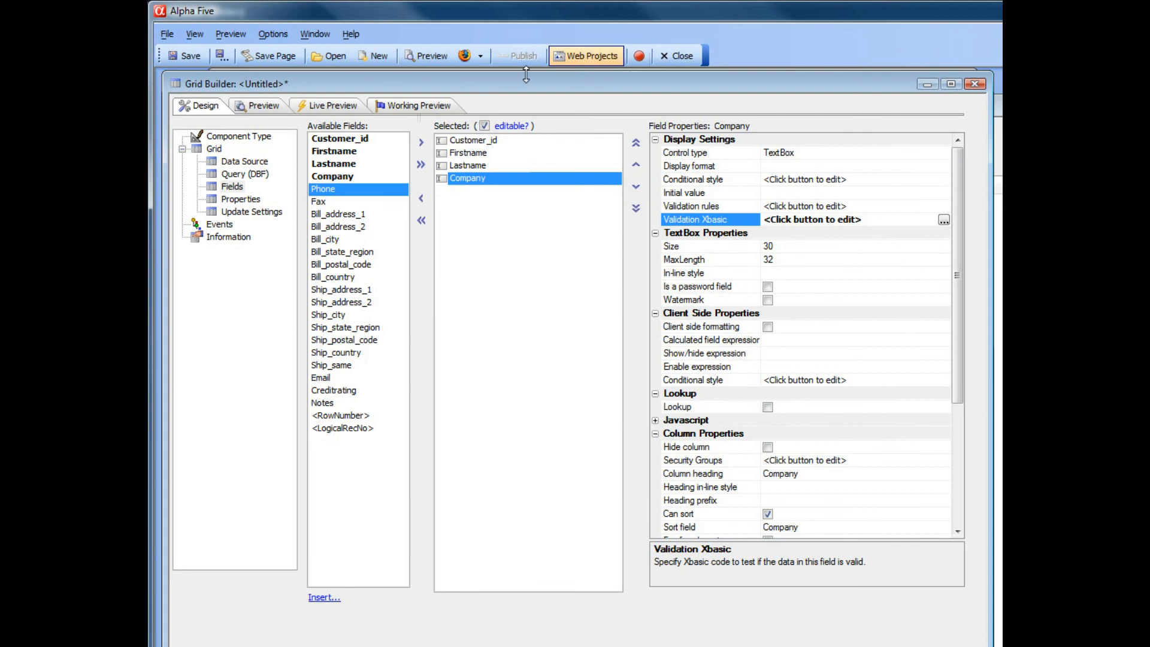
- In Working Preview, replace the first record's last name with a different surname and save the record
{"action": "left_click", "coordinate": [414, 106]}
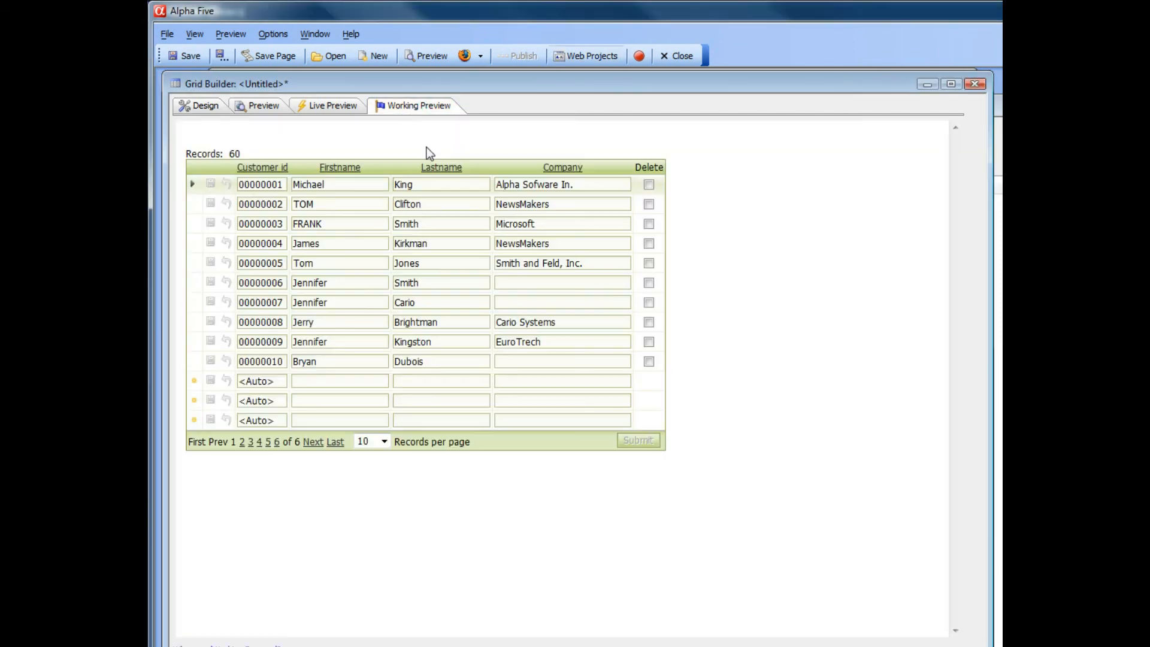
{"action": "left_click_drag", "start_coordinate": [431, 182], "coordinate": [350, 180]}
{"action": "type", "text": "Jones"}
{"action": "left_click", "coordinate": [211, 185]}
- Start the Application Server and show the grid in Live Preview
{"action": "left_click", "coordinate": [639, 57]}
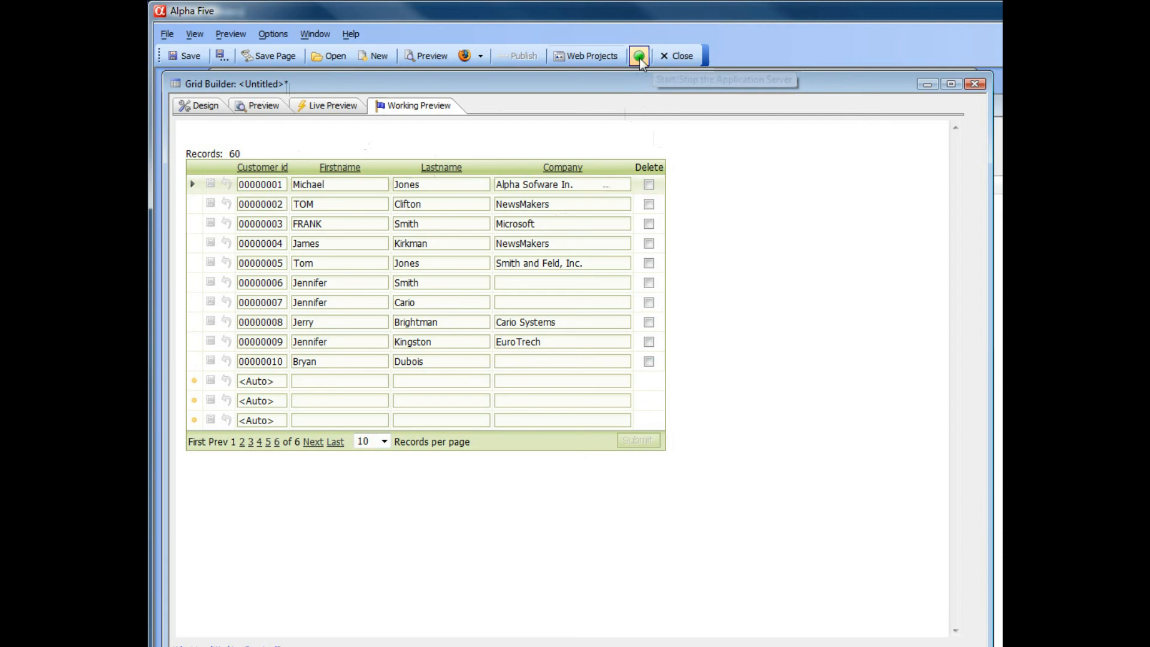
{"action": "left_click", "coordinate": [326, 108]}
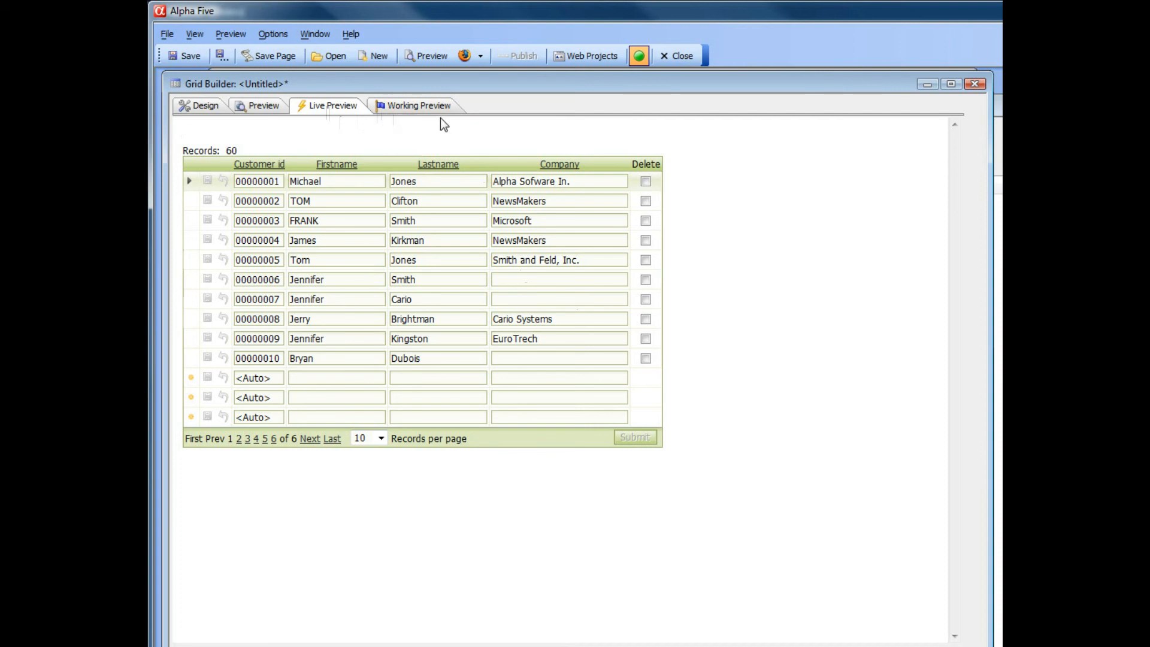
- Examine the Grid Builder Preferences option for hiding the Working Preview pane, and close the preferences without changes
{"action": "left_click", "coordinate": [270, 36]}
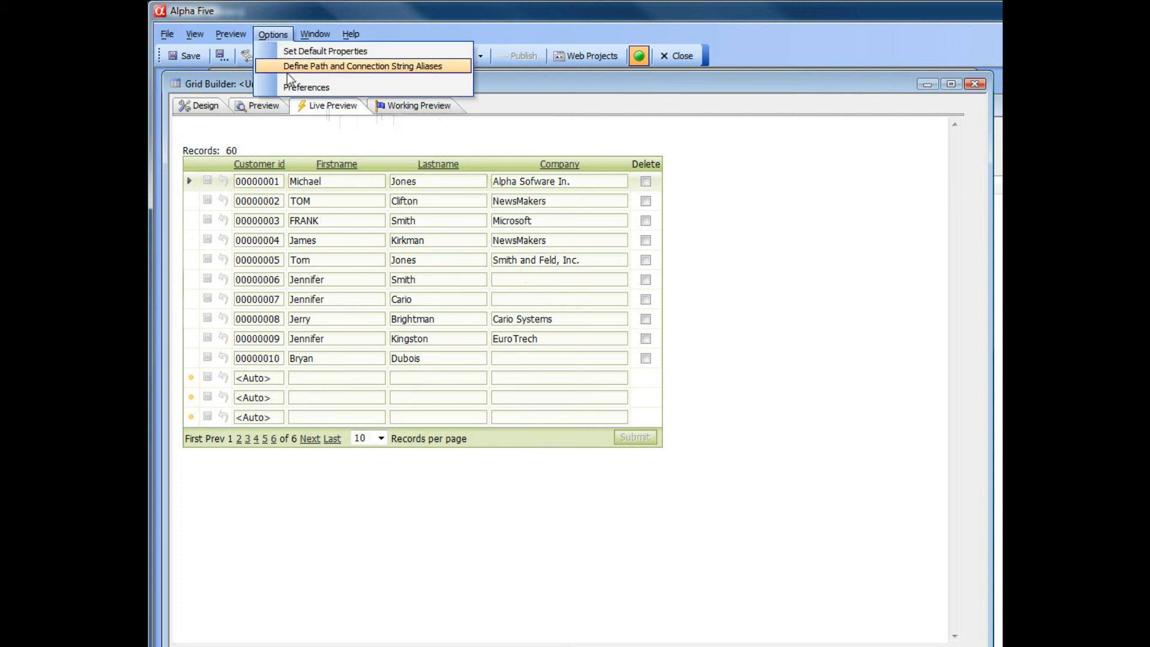
{"action": "left_click", "coordinate": [294, 88]}
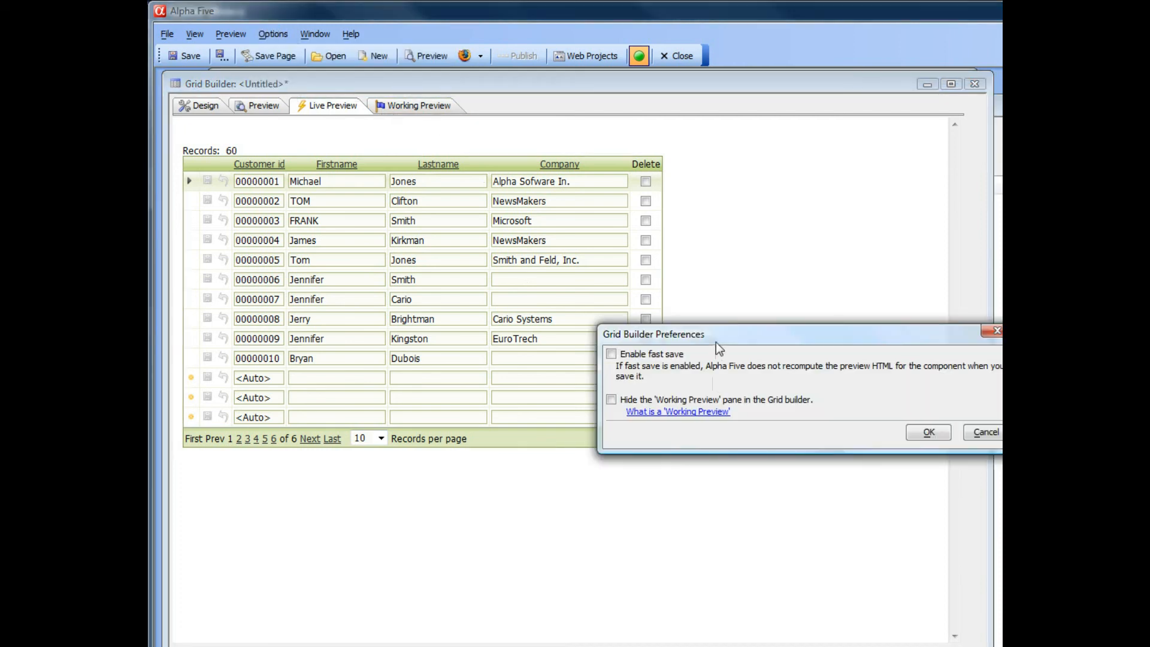
{"action": "left_click_drag", "start_coordinate": [716, 343], "coordinate": [411, 194]}
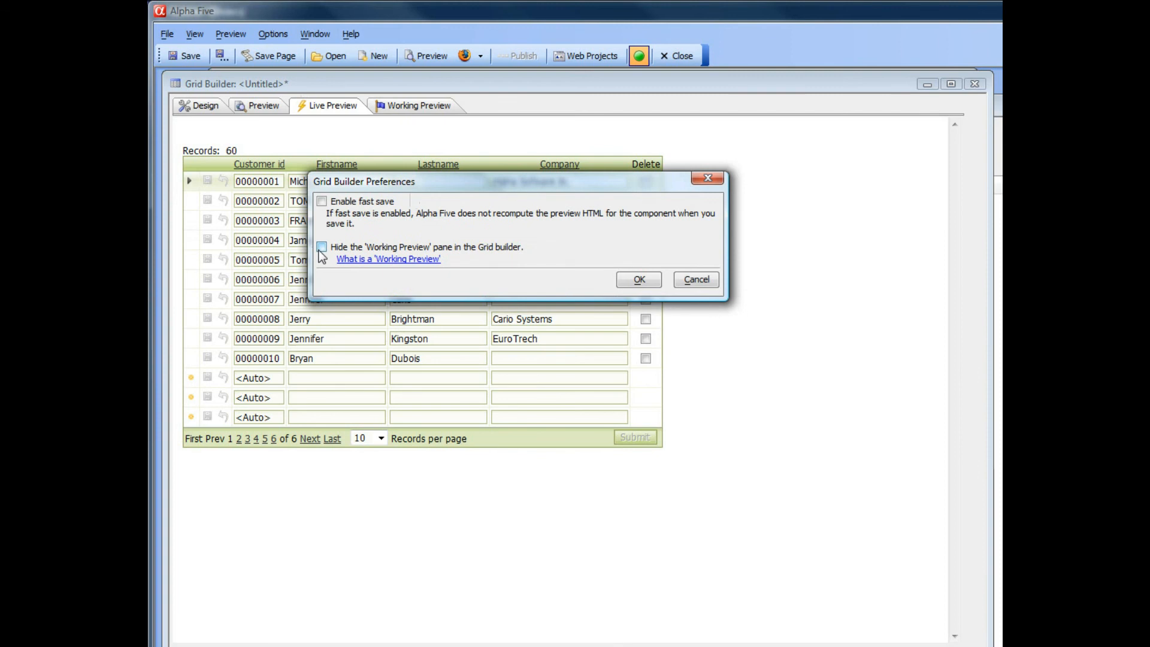
{"action": "left_click", "coordinate": [705, 284]}
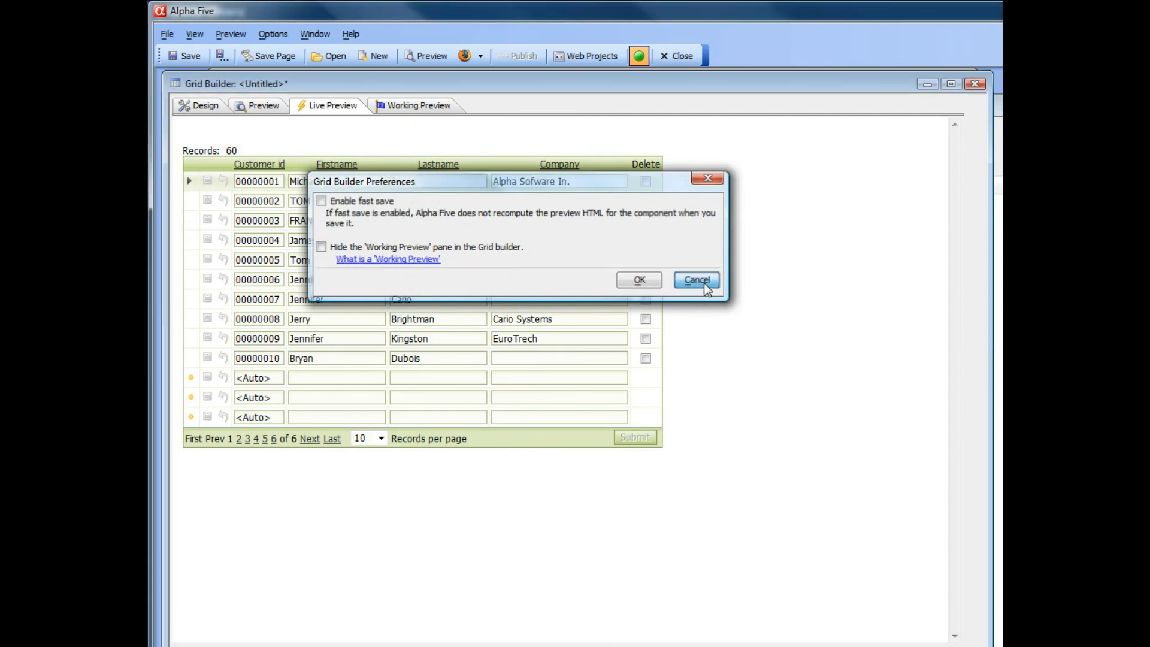